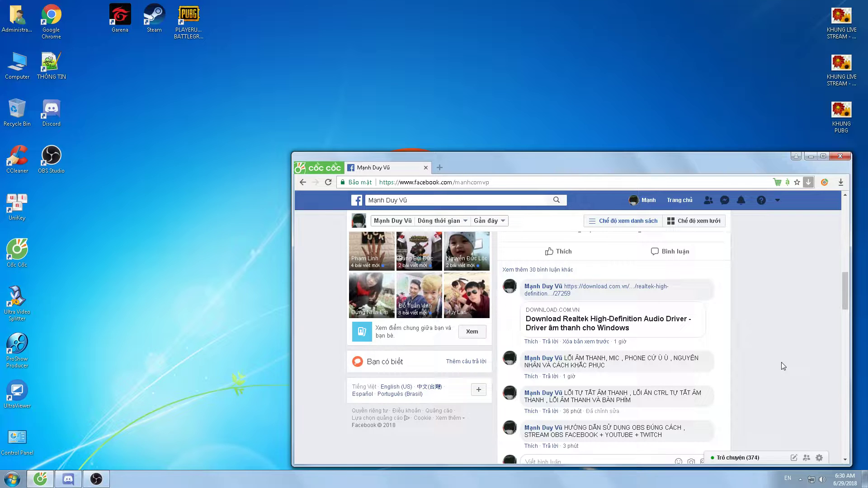
pyautogui.click(157, 238)
pyautogui.rightClick(150, 176)
pyautogui.click(187, 197)
pyautogui.rightClick(108, 174)
pyautogui.click(115, 189)
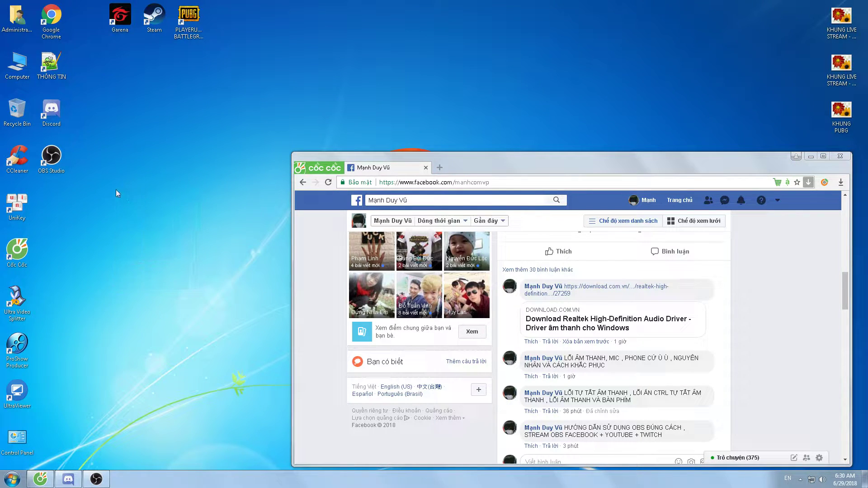
# Search the web for "obs studio" in a new tab and open the obsproject.com download page
pyautogui.click(439, 167)
pyautogui.write('obs')
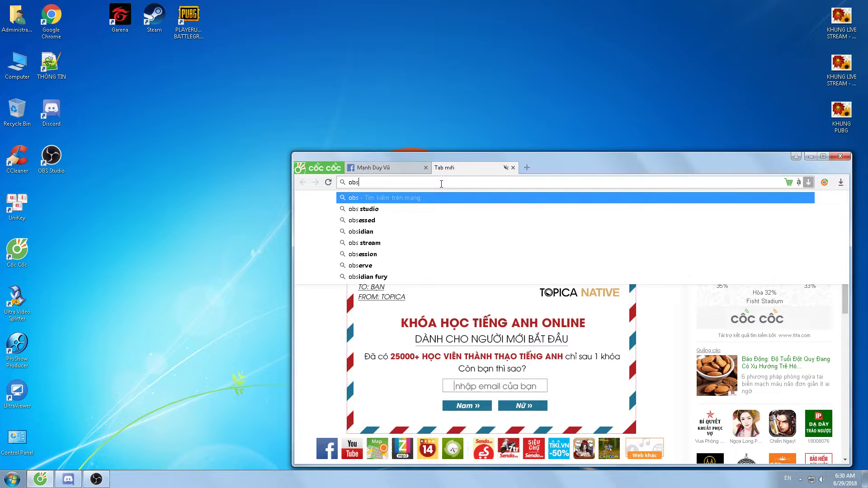
pyautogui.press('Down')
pyautogui.press('Return')
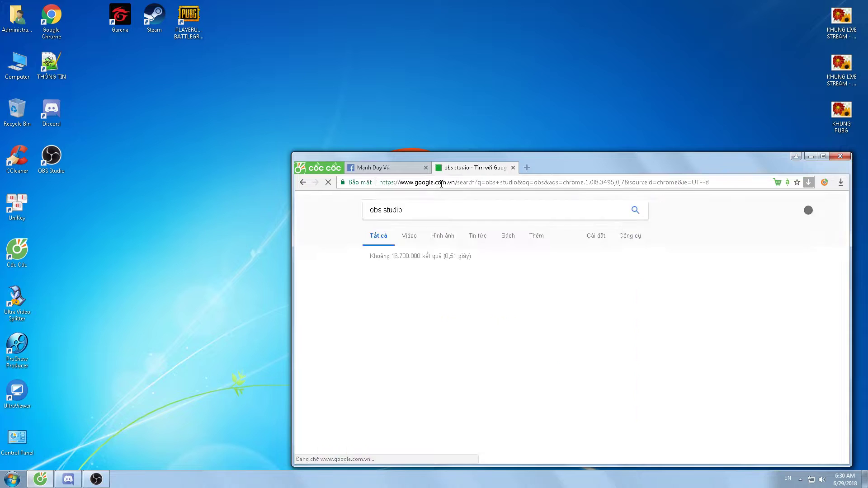
pyautogui.click(449, 276)
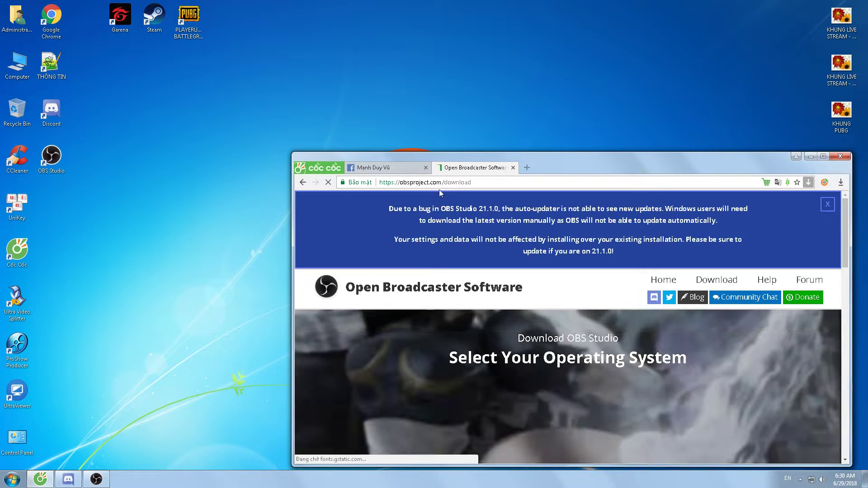
# Go to the obsproject.com home page, maximize the browser and locate the Windows download of OBS Studio
pyautogui.moveTo(443, 183); pyautogui.dragTo(506, 185)
pyautogui.press('BackSpace')
pyautogui.press('Return')
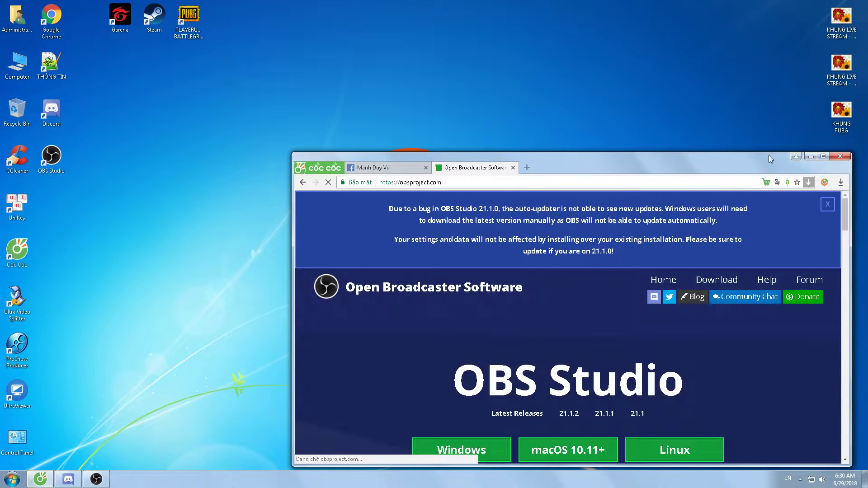
pyautogui.click(823, 156)
pyautogui.scroll(-2, 610, 211)
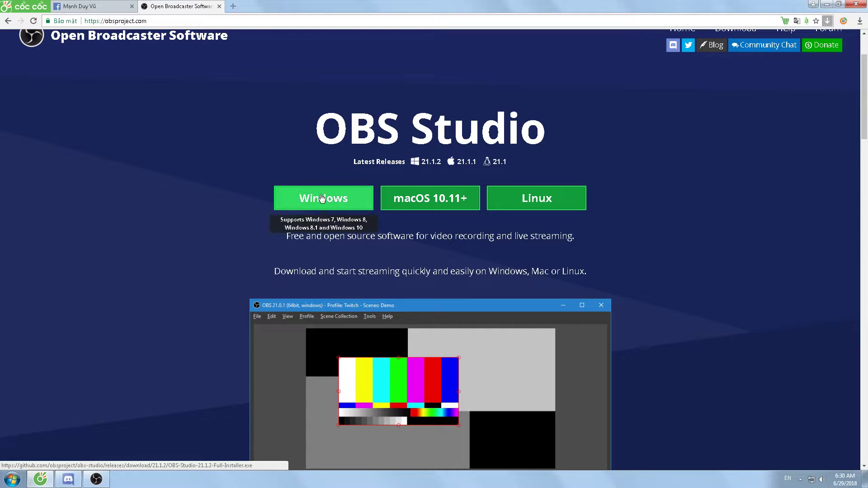
# Close the OBS website's tab and minimize the browser
pyautogui.scroll(2, 323, 190)
pyautogui.click(219, 6)
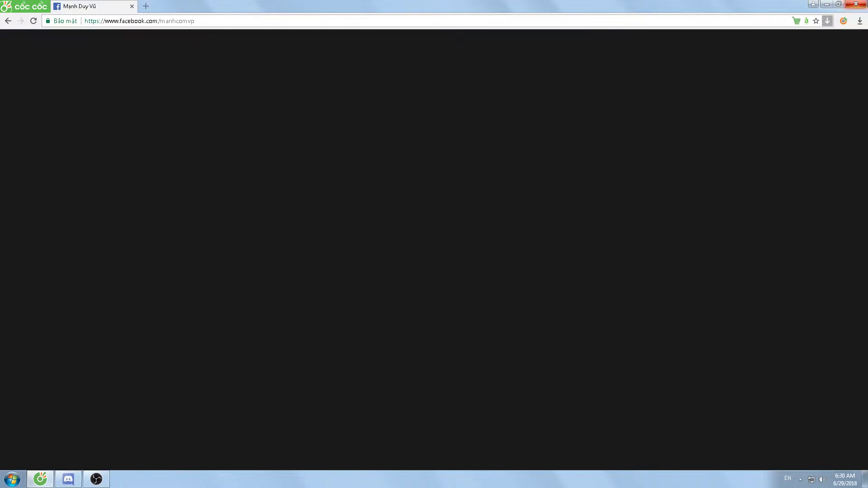
pyautogui.click(828, 5)
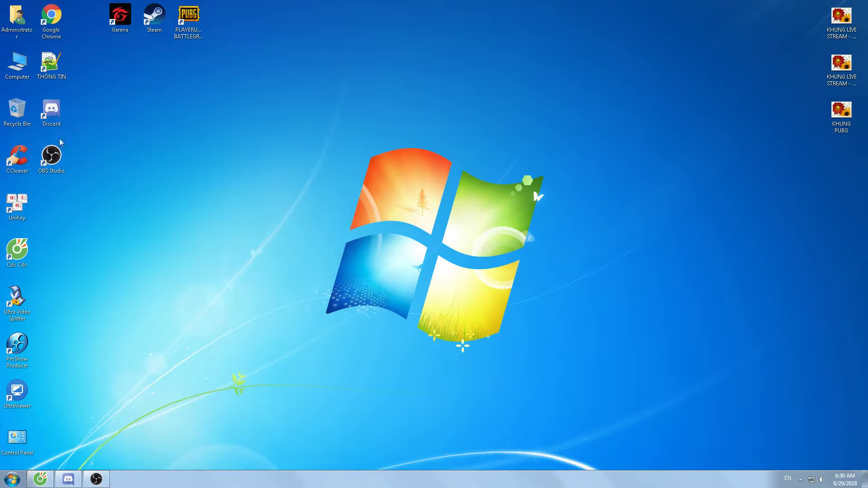
# Switch to the running OBS Studio and examine the streaming service, server and stream key in its Stream settings
pyautogui.click(51, 156)
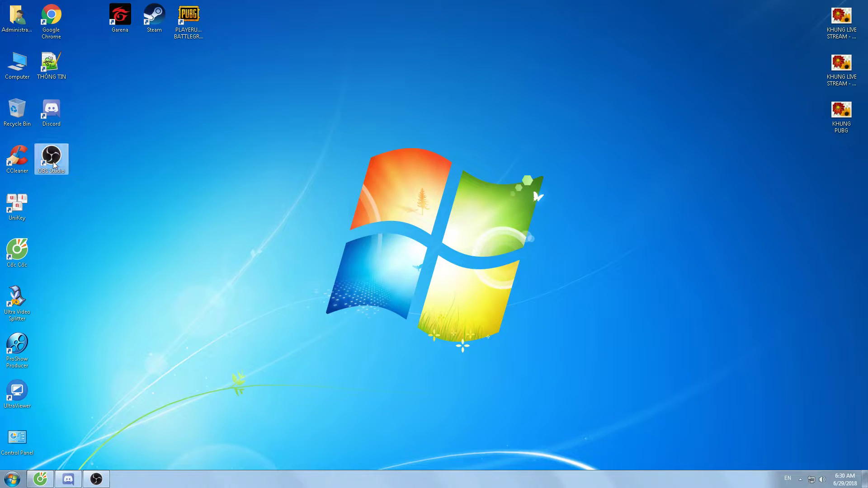
pyautogui.click(95, 478)
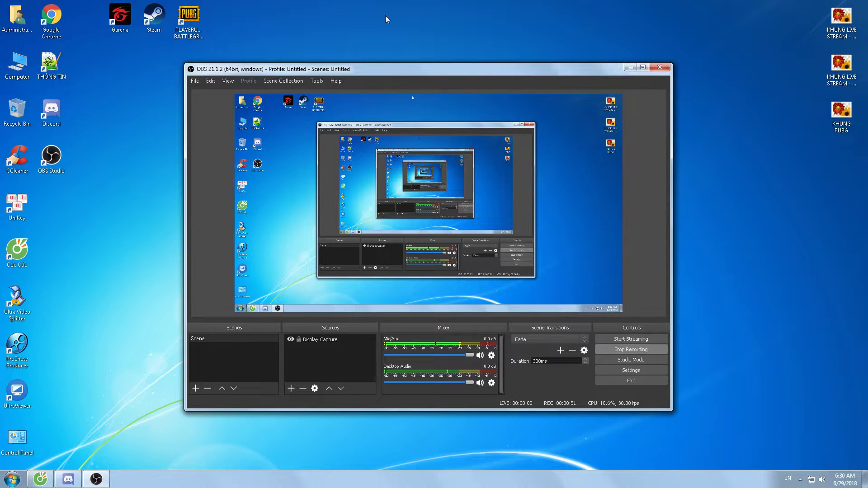
pyautogui.click(738, 200)
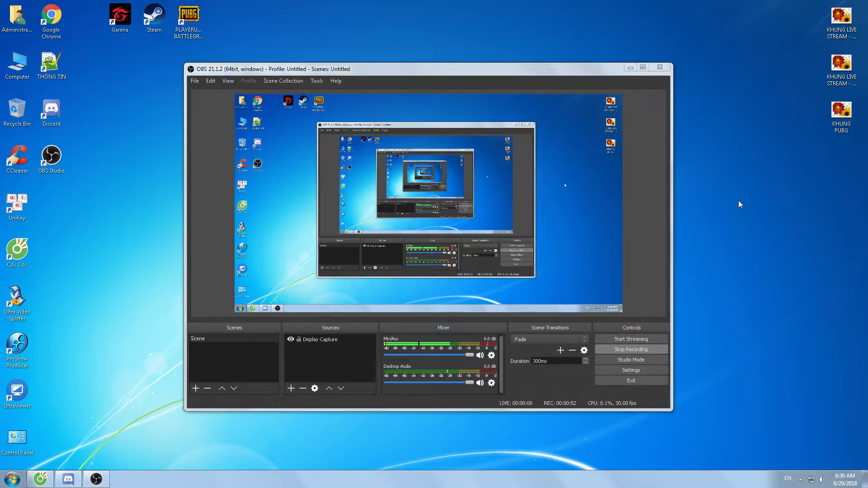
pyautogui.click(629, 371)
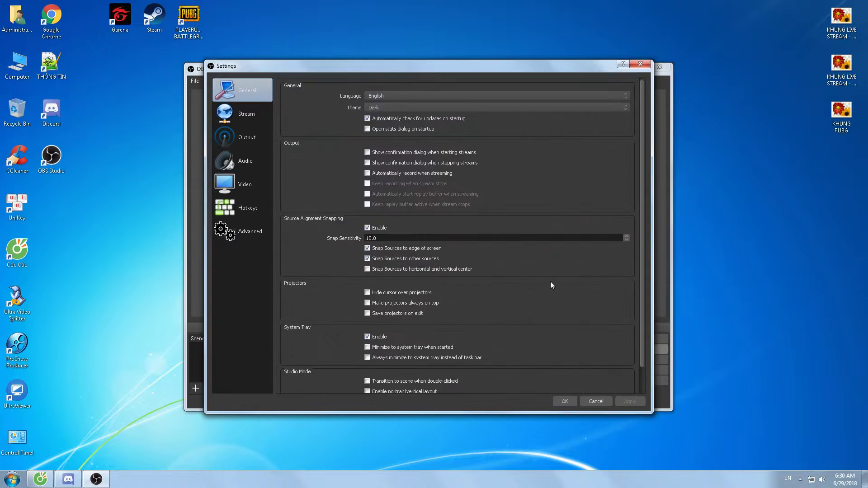
pyautogui.click(234, 116)
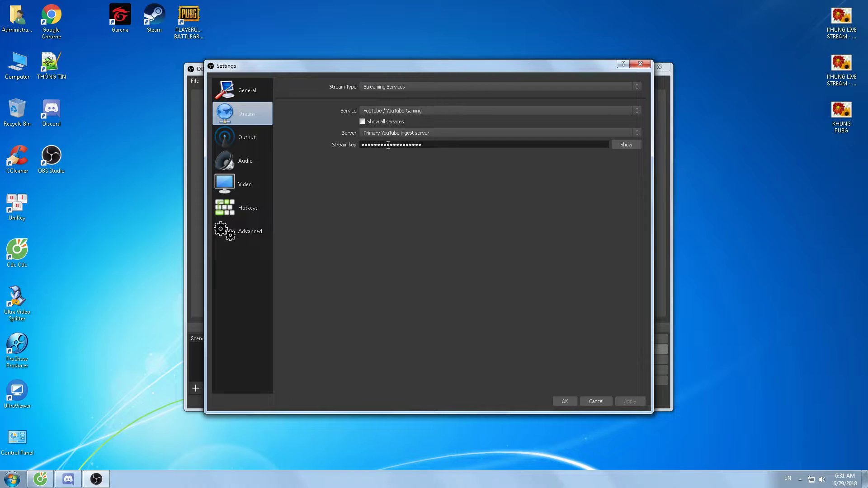
# Review the video bitrate in the Output settings, choose Hardware (NVENC) as the streaming encoder and accept the settings
pyautogui.click(249, 140)
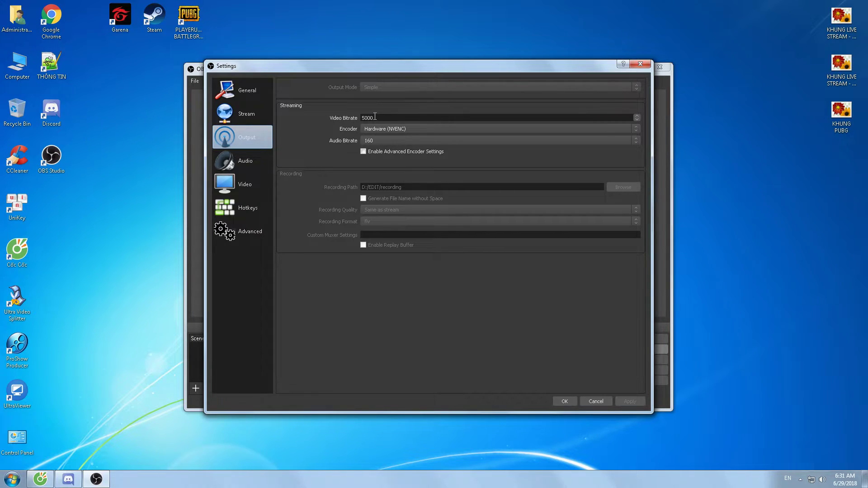
pyautogui.moveTo(362, 117); pyautogui.dragTo(376, 118)
pyautogui.click(308, 139)
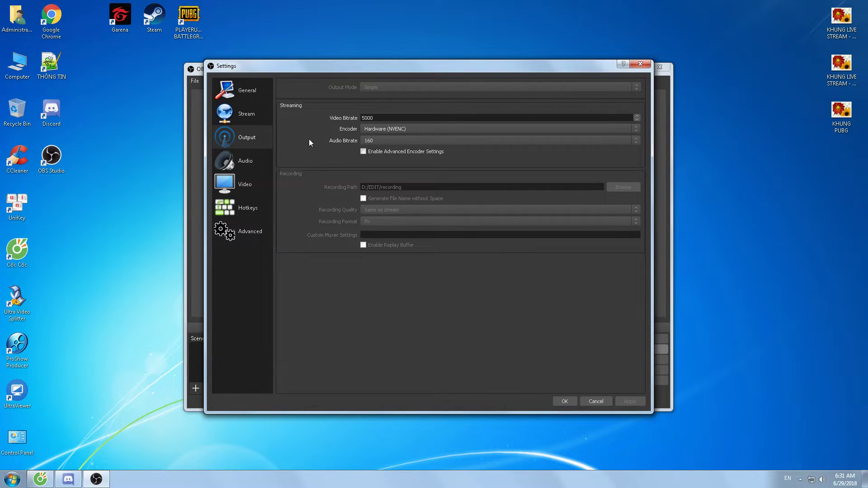
pyautogui.click(392, 128)
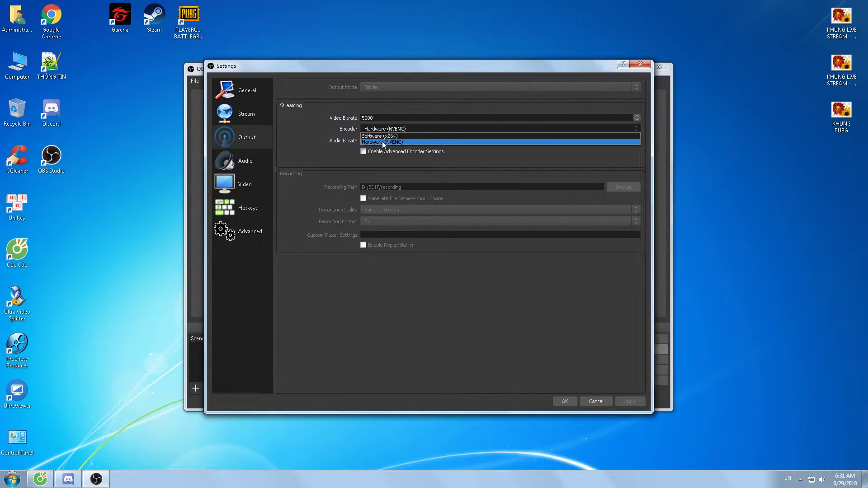
pyautogui.click(382, 142)
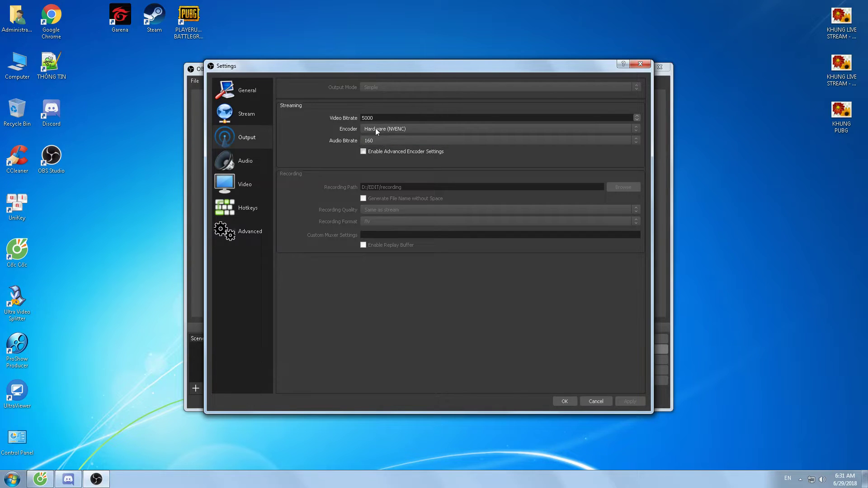
pyautogui.click(565, 401)
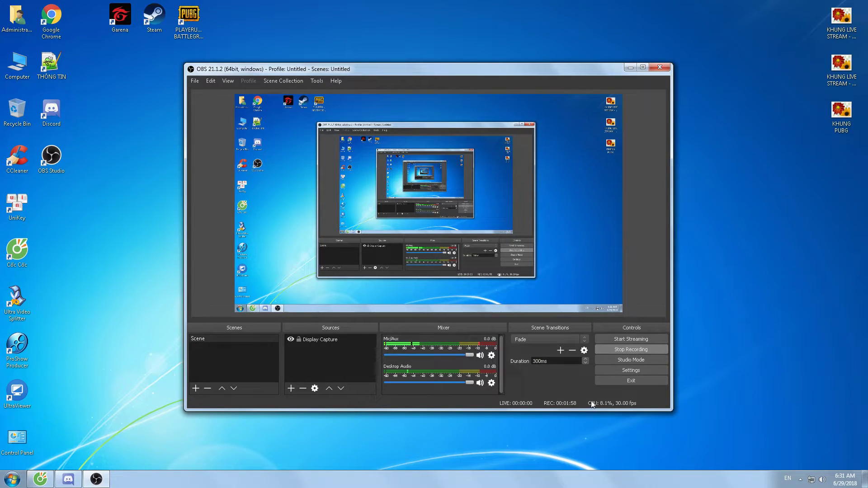
# Reopen the Output settings and select the Hardware (NVENC) encoder for streaming again
pyautogui.click(617, 369)
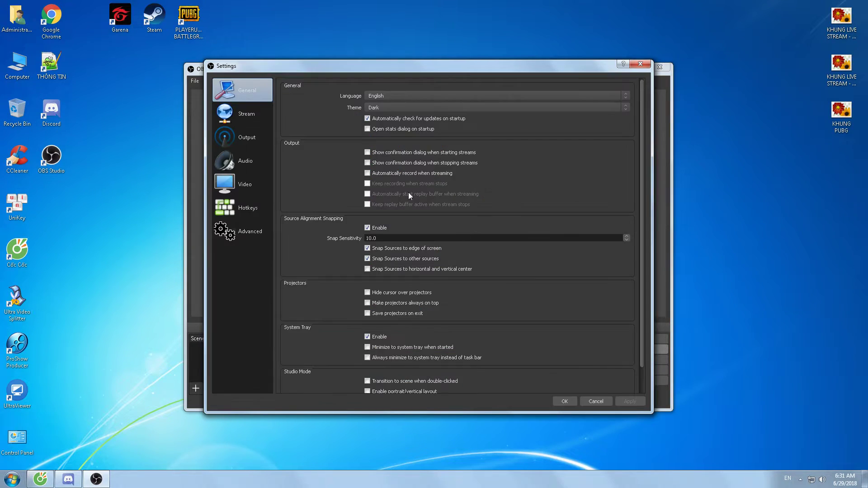
pyautogui.click(257, 121)
pyautogui.click(258, 136)
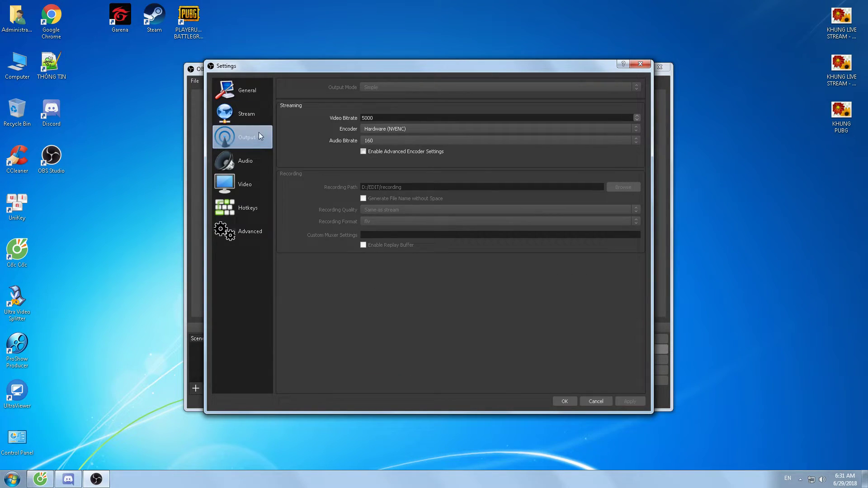
pyautogui.click(411, 128)
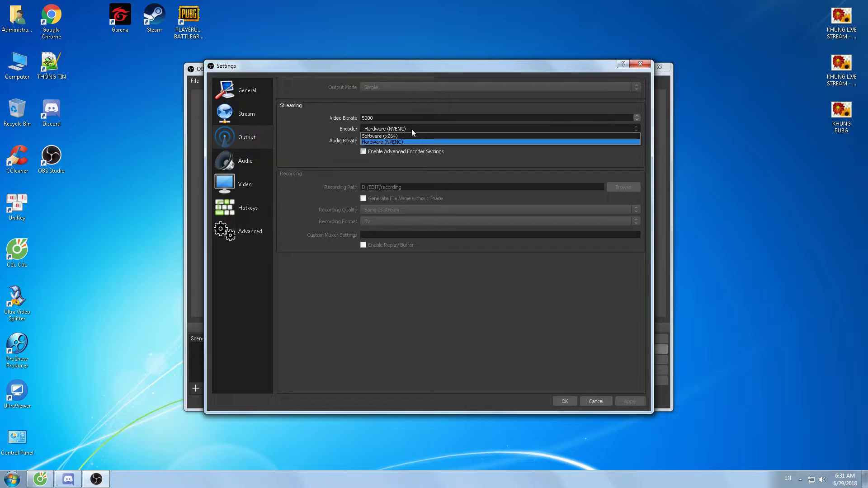
pyautogui.click(392, 142)
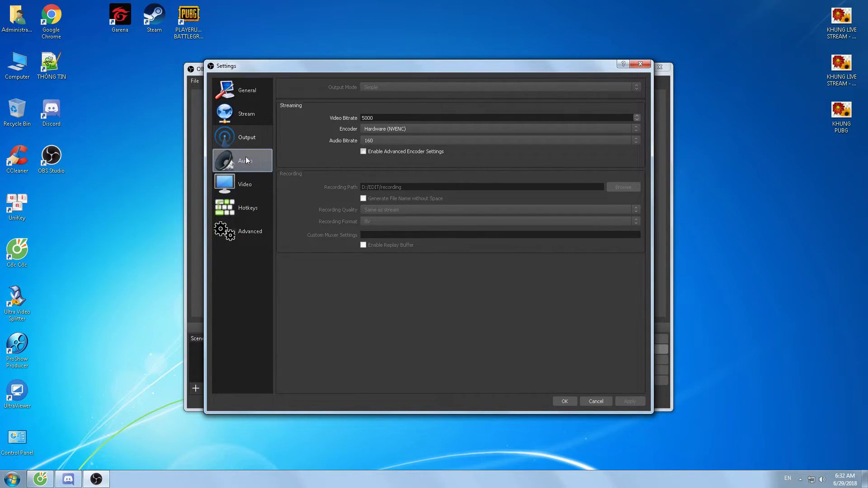
pyautogui.click(246, 91)
pyautogui.click(245, 109)
pyautogui.click(245, 97)
pyautogui.click(245, 107)
pyautogui.click(245, 88)
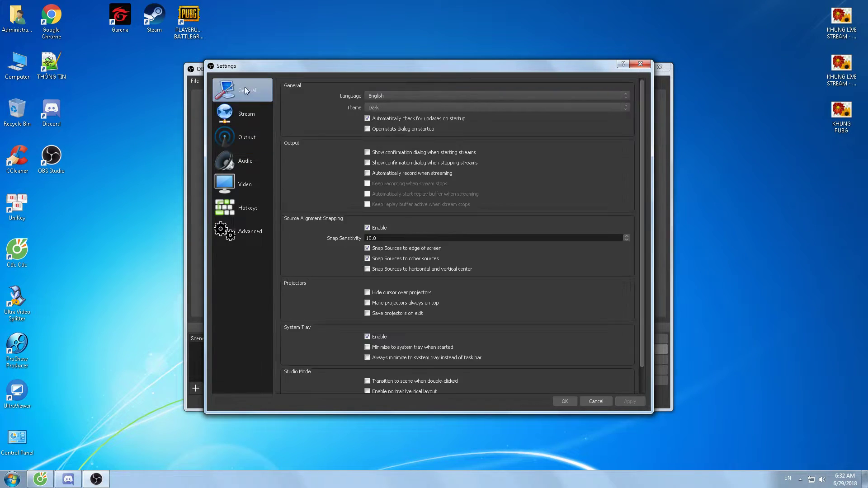
# Examine the Stream, Output, Audio, Video, Hotkeys and Advanced settings one after another
pyautogui.click(246, 120)
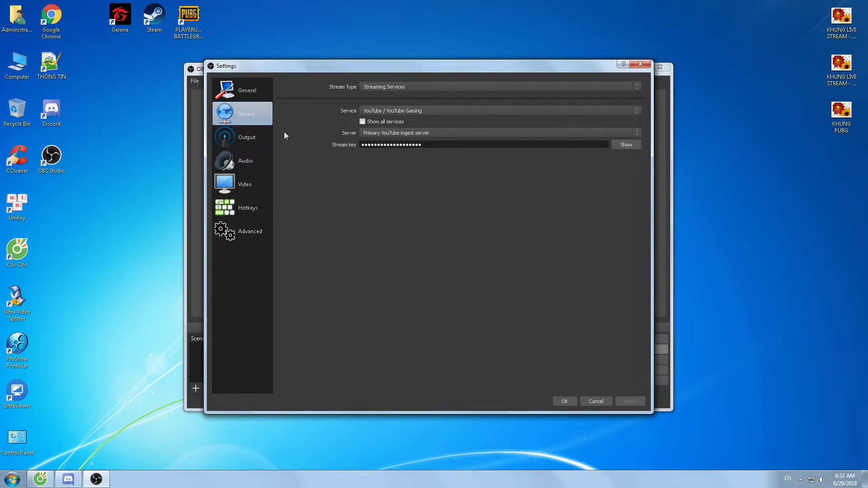
pyautogui.click(256, 136)
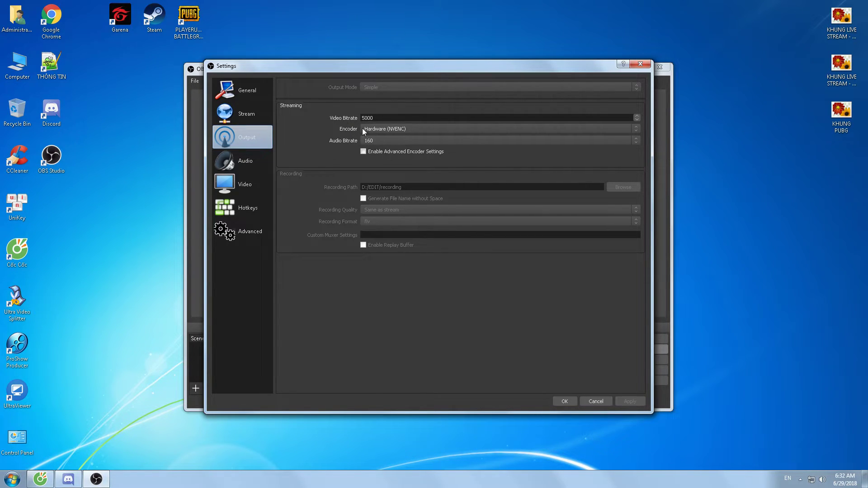
pyautogui.click(255, 162)
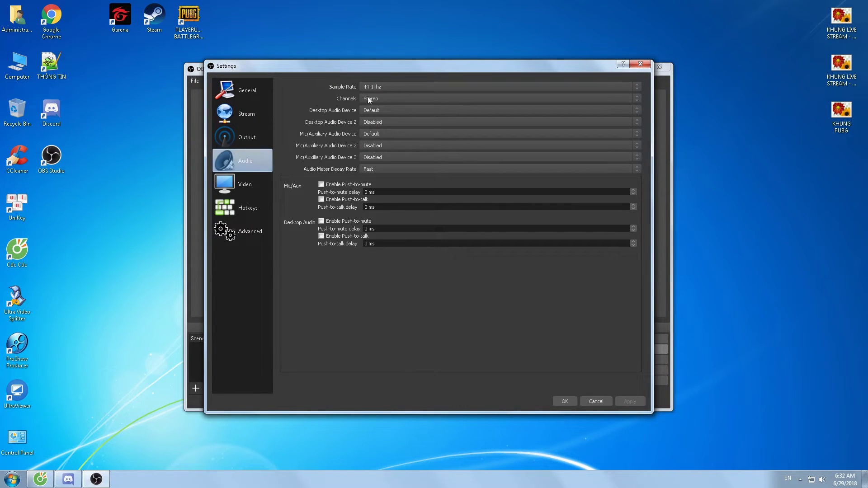
pyautogui.click(246, 185)
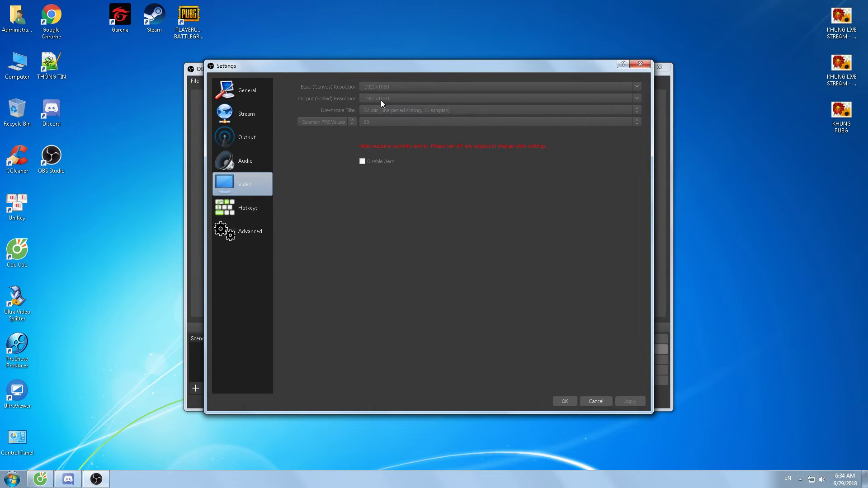
pyautogui.click(246, 209)
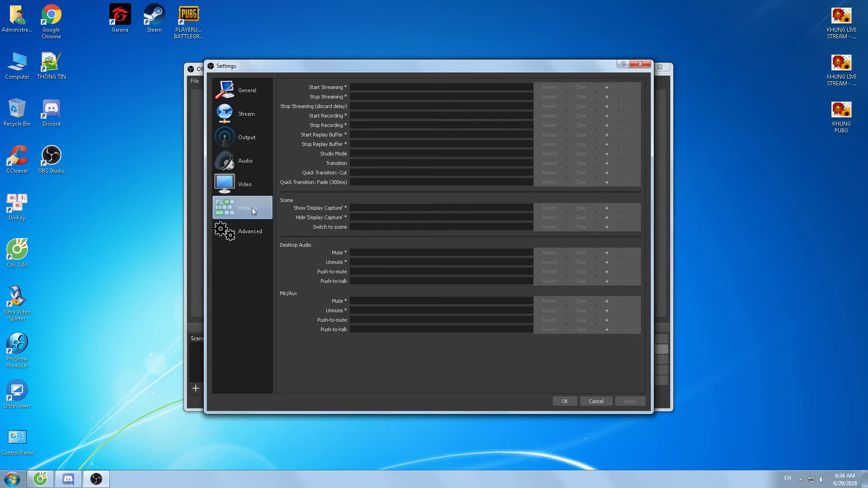
pyautogui.click(256, 234)
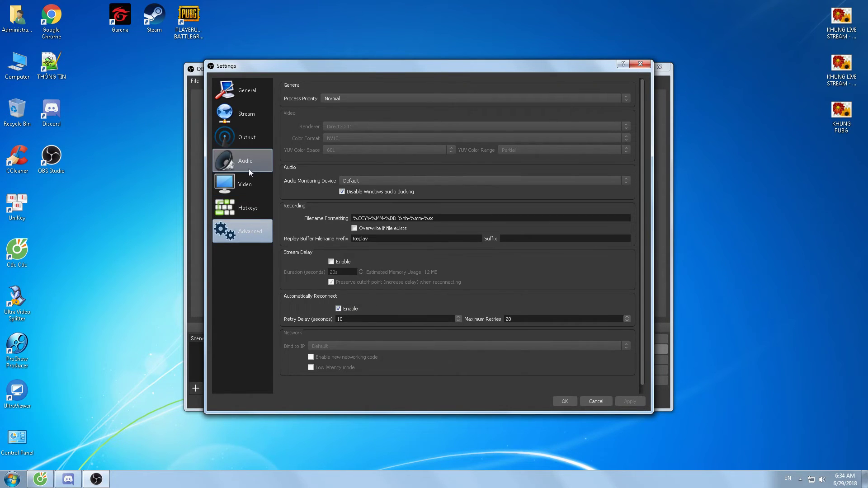
# Go back over the earlier settings categories to General and close the settings
pyautogui.click(245, 184)
pyautogui.click(249, 137)
pyautogui.click(245, 93)
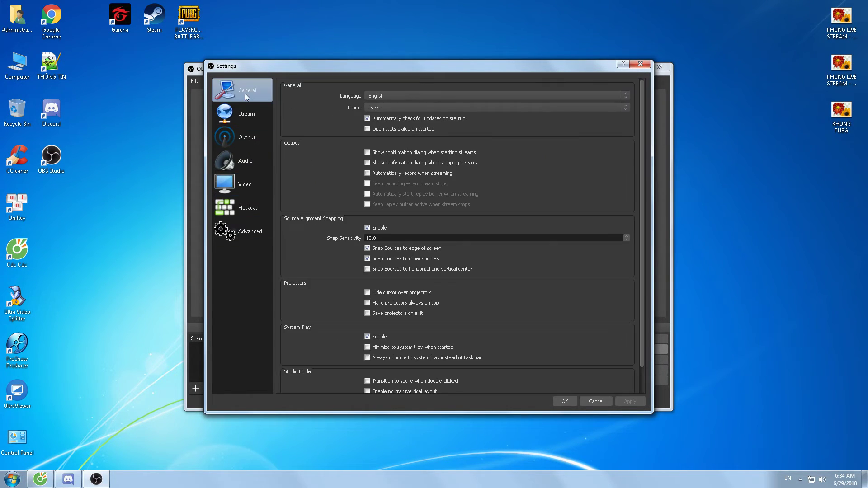
pyautogui.click(235, 156)
pyautogui.click(241, 113)
pyautogui.click(244, 90)
pyautogui.click(565, 400)
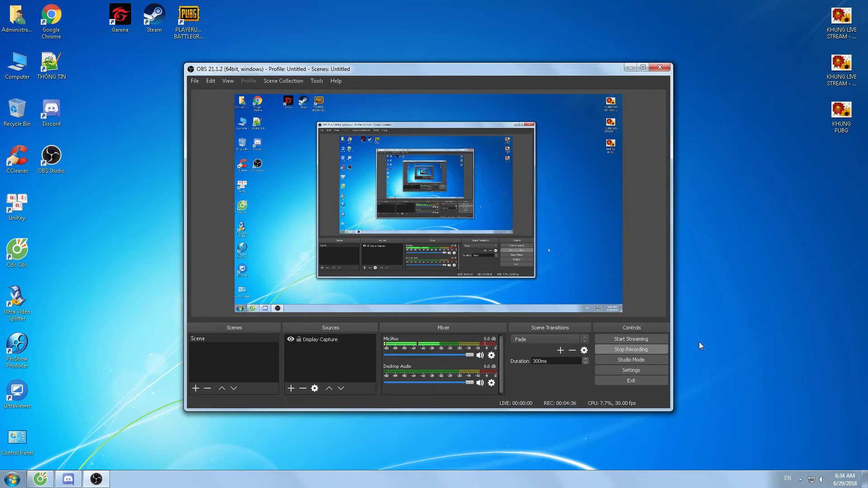
# Reopen the settings to check the Stream page and the Output page's video bitrate, accepting them unchanged
pyautogui.click(631, 369)
pyautogui.click(248, 116)
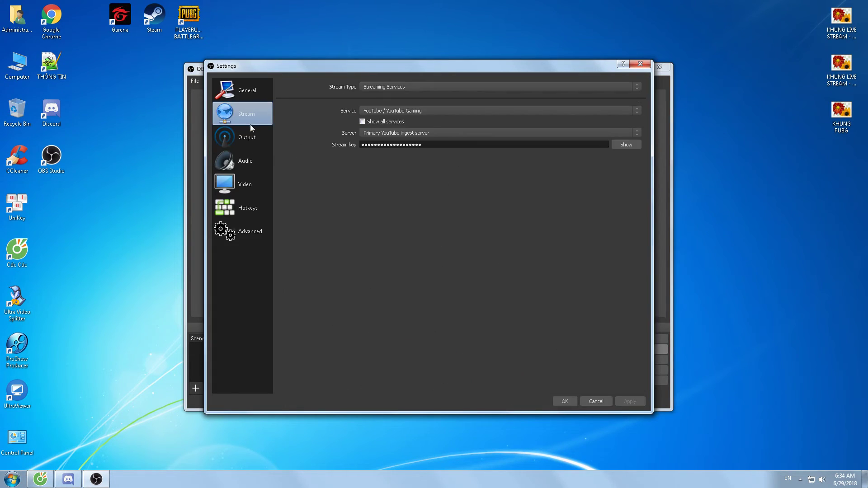
pyautogui.click(249, 131)
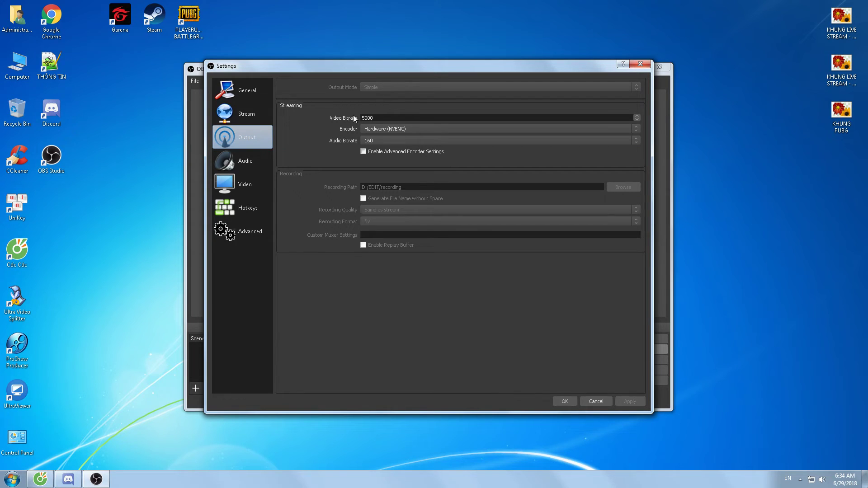
pyautogui.click(565, 401)
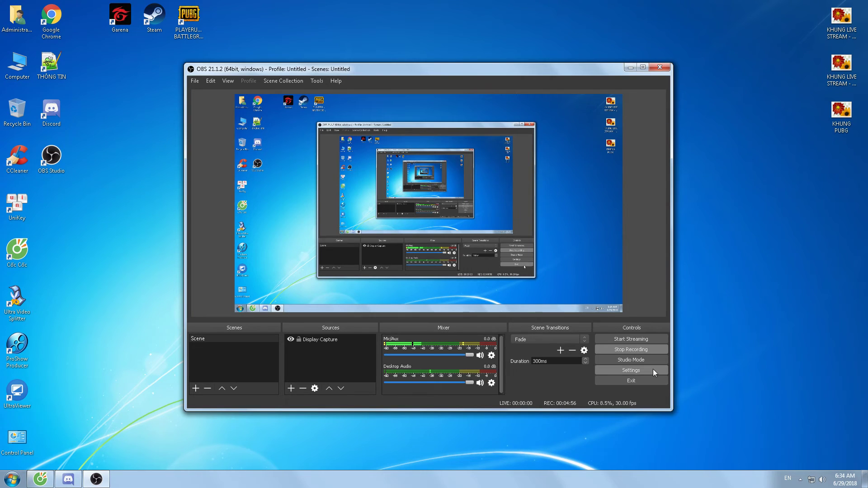
# Review the Stream, Output, Audio and Video settings, including canvas resolution and frame rate, and close the settings
pyautogui.click(636, 369)
pyautogui.click(254, 118)
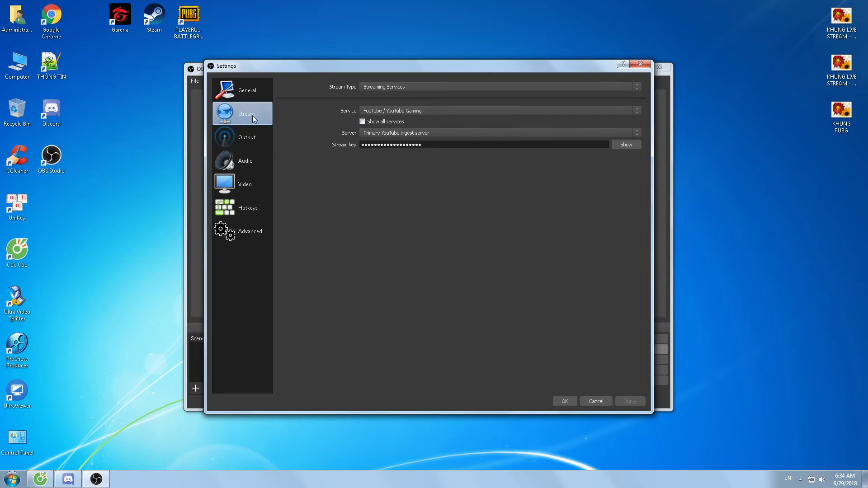
pyautogui.click(252, 136)
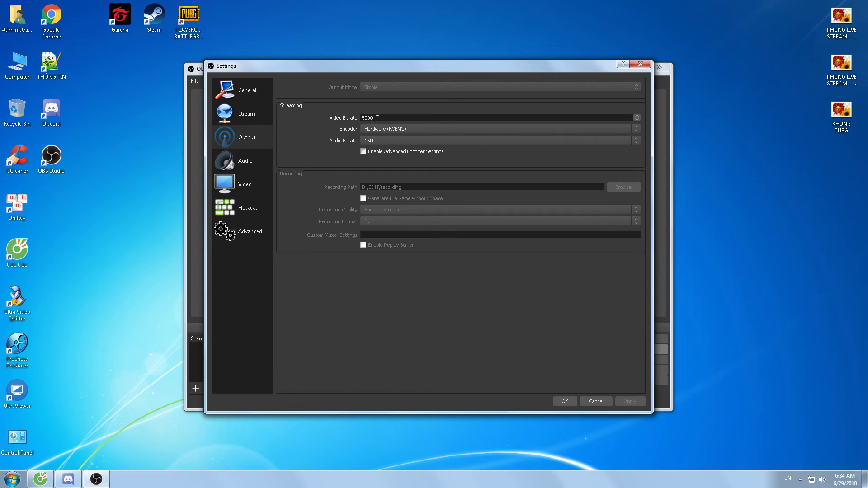
pyautogui.click(249, 167)
pyautogui.click(247, 181)
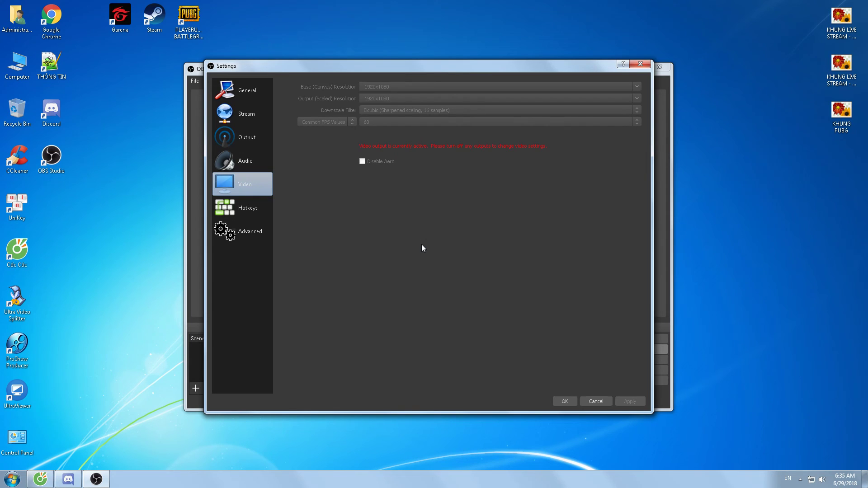
pyautogui.click(568, 401)
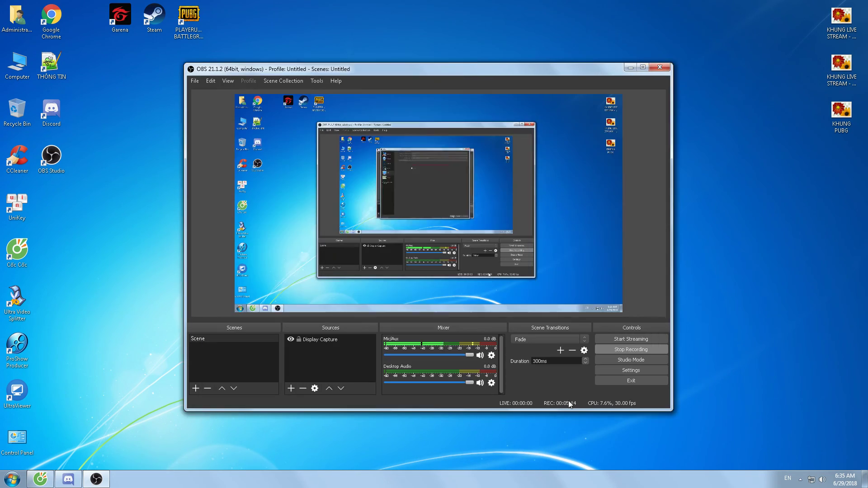